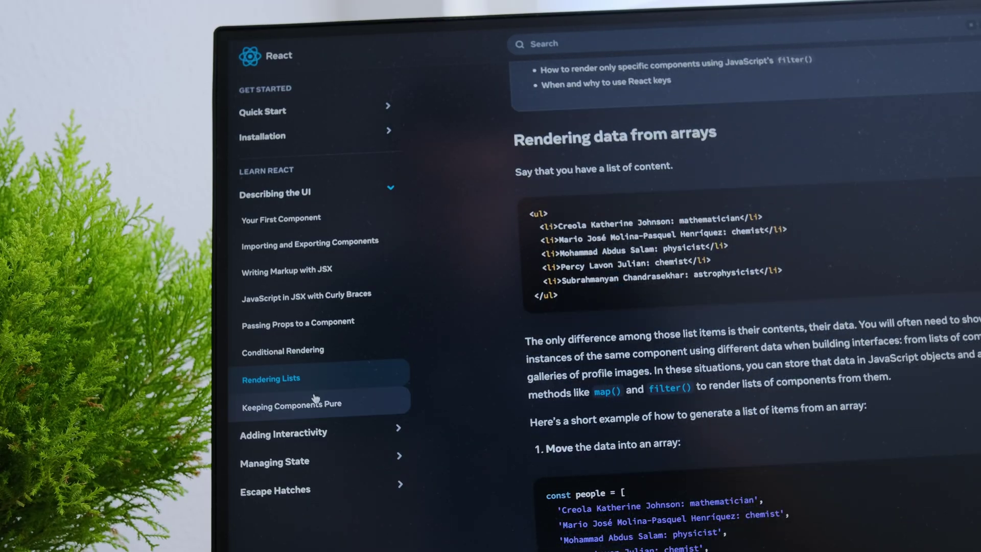
{"action": "scroll", "coordinate": [485, 393], "scroll_direction": "down", "scroll_amount": 10}
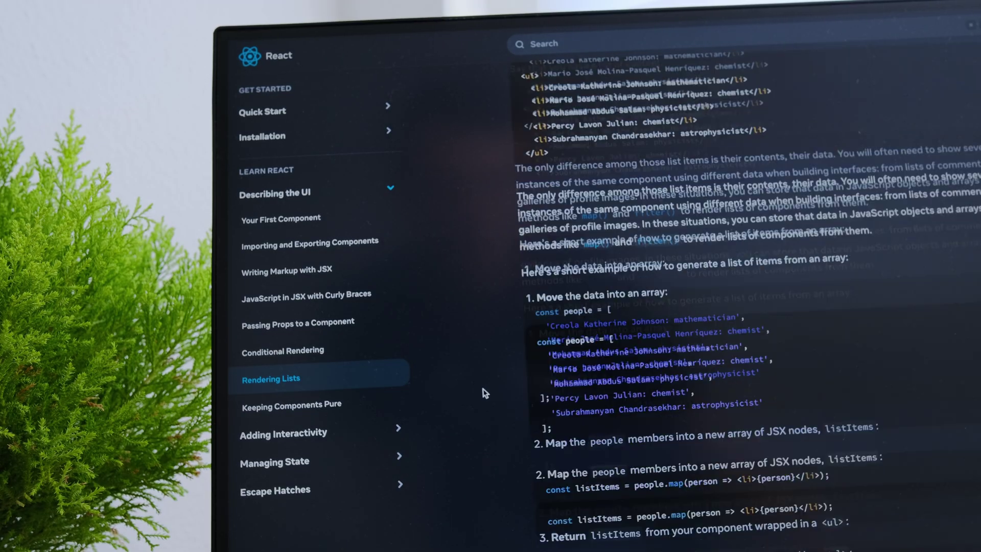
{"action": "scroll", "coordinate": [485, 392], "scroll_direction": "down", "scroll_amount": 10}
{"action": "scroll", "coordinate": [484, 393], "scroll_direction": "down", "scroll_amount": 8}
{"action": "scroll", "coordinate": [484, 392], "scroll_direction": "down", "scroll_amount": 5}
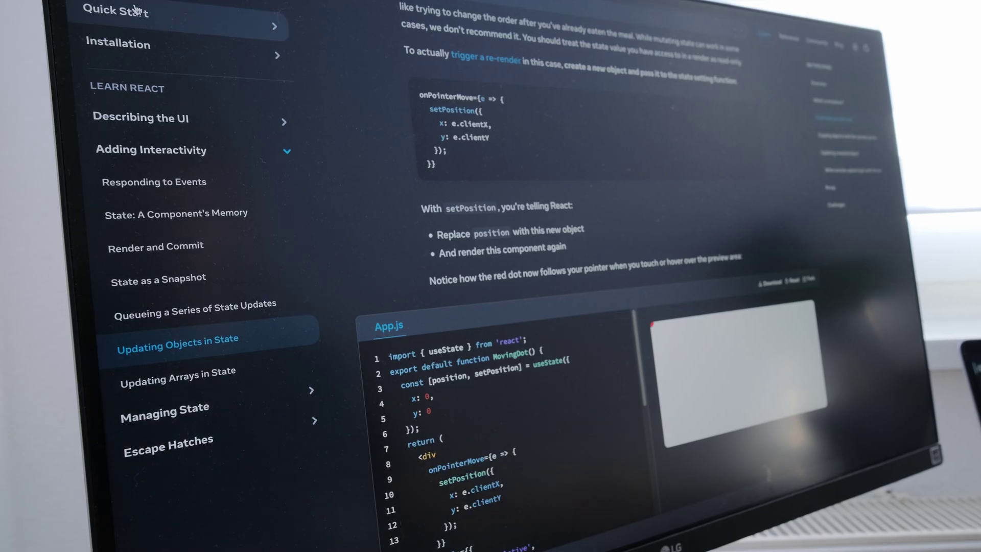
Step: Visit the Quick Start guide, then the Thinking in React article
{"action": "left_click", "coordinate": [135, 9]}
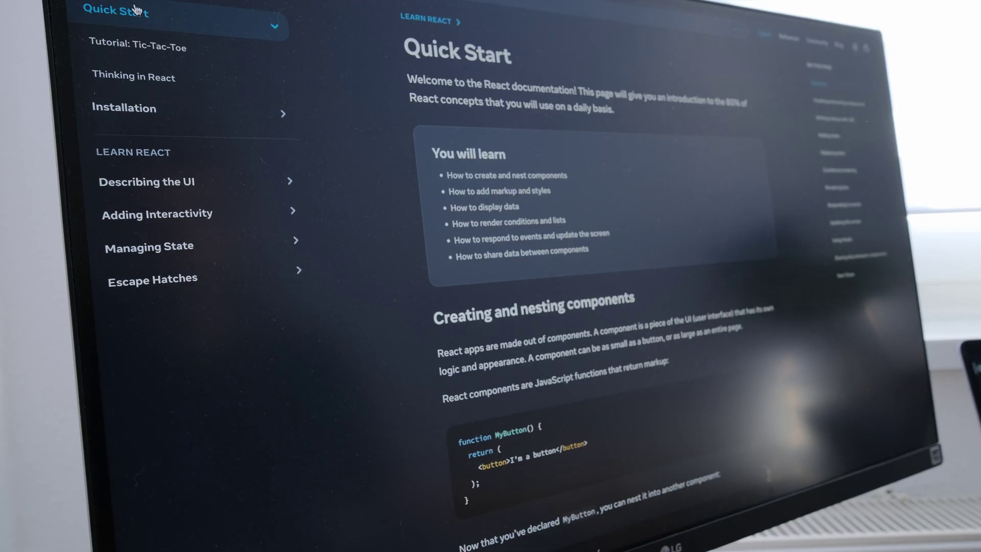
{"action": "left_click", "coordinate": [136, 73]}
{"action": "scroll", "coordinate": [360, 152], "scroll_direction": "down", "scroll_amount": 4}
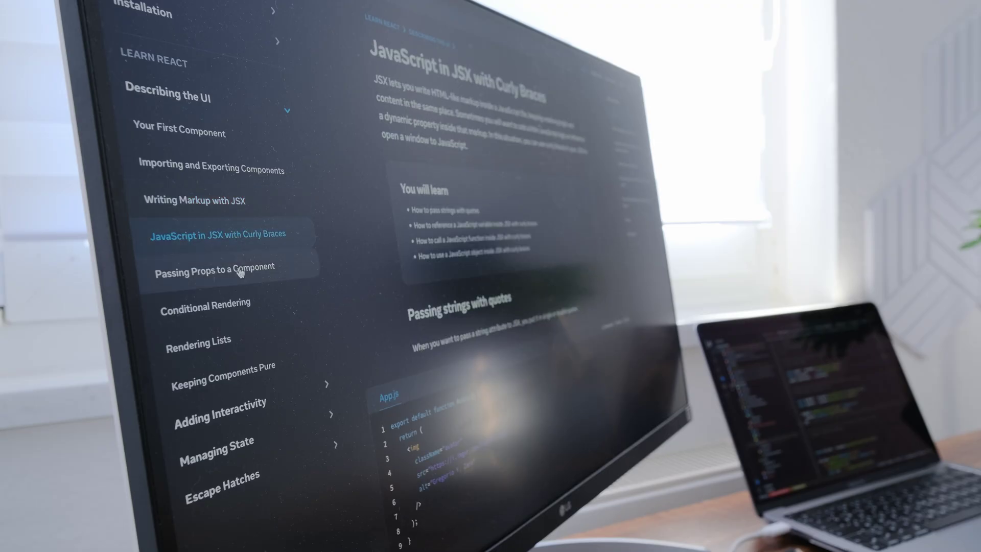
Step: Browse Passing Props and Conditional Rendering, then reach the Adding Interactivity overview
{"action": "left_click", "coordinate": [240, 270]}
{"action": "scroll", "coordinate": [364, 279], "scroll_direction": "down", "scroll_amount": 3}
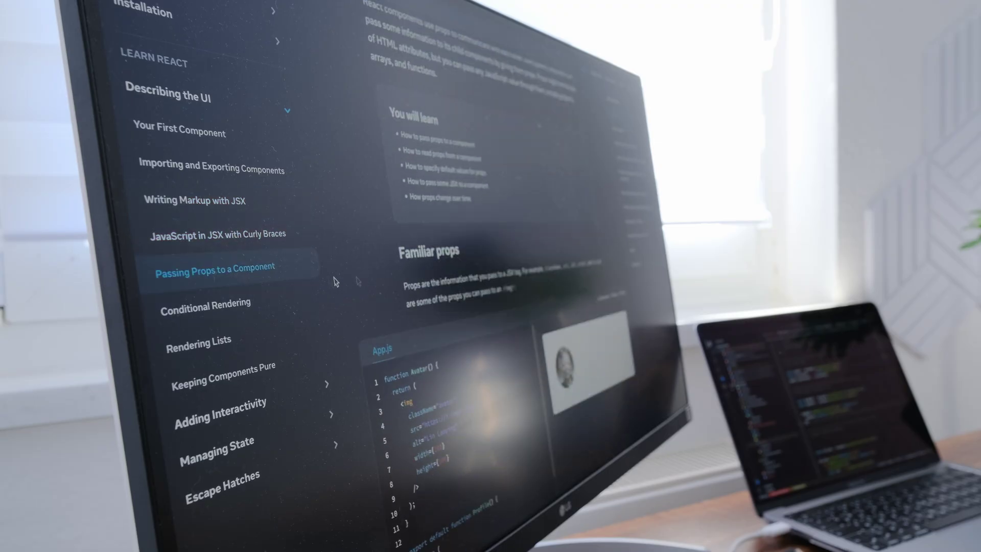
{"action": "left_click", "coordinate": [225, 305]}
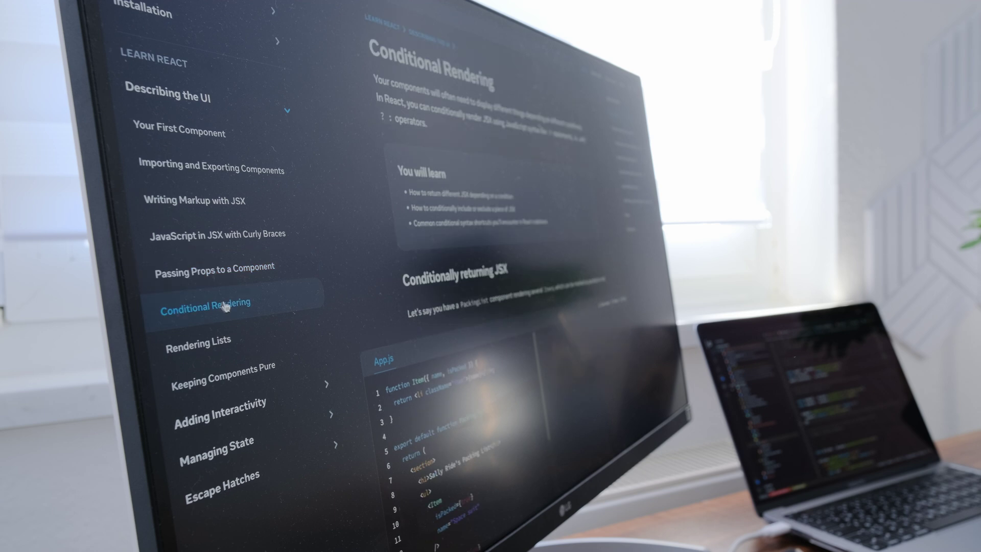
{"action": "left_click", "coordinate": [255, 406]}
{"action": "scroll", "coordinate": [365, 321], "scroll_direction": "down", "scroll_amount": 3}
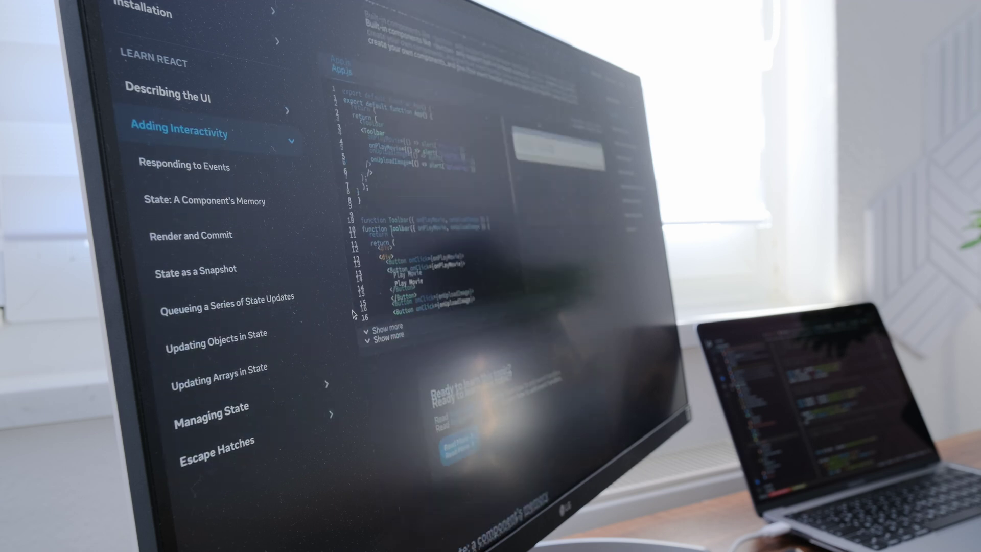
{"action": "scroll", "coordinate": [365, 322], "scroll_direction": "down", "scroll_amount": 5}
{"action": "scroll", "coordinate": [361, 318], "scroll_direction": "down", "scroll_amount": 5}
{"action": "scroll", "coordinate": [354, 313], "scroll_direction": "down", "scroll_amount": 4}
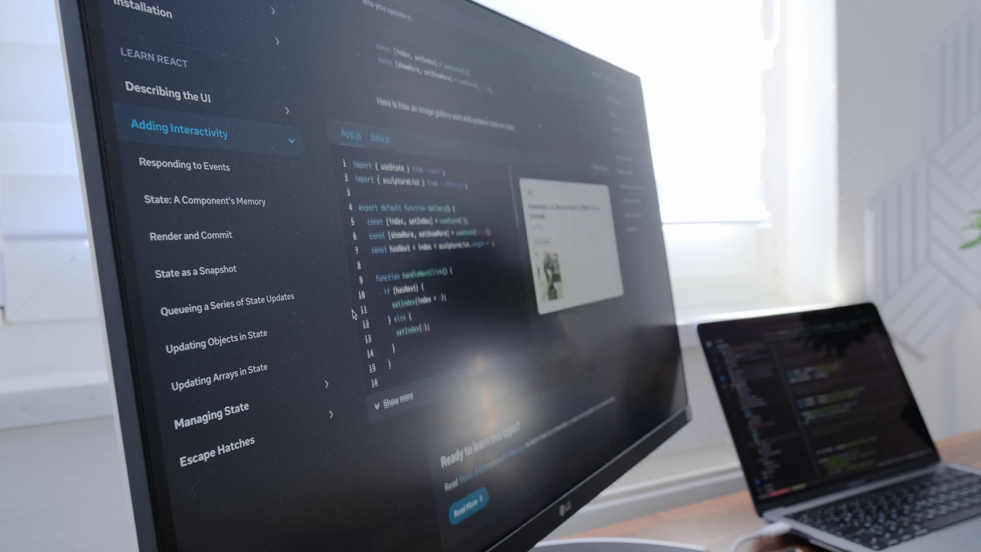
{"action": "scroll", "coordinate": [355, 313], "scroll_direction": "down", "scroll_amount": 4}
{"action": "scroll", "coordinate": [354, 313], "scroll_direction": "down", "scroll_amount": 4}
{"action": "scroll", "coordinate": [354, 313], "scroll_direction": "down", "scroll_amount": 4}
{"action": "scroll", "coordinate": [354, 313], "scroll_direction": "down", "scroll_amount": 4}
{"action": "scroll", "coordinate": [354, 312], "scroll_direction": "down", "scroll_amount": 3}
{"action": "scroll", "coordinate": [355, 313], "scroll_direction": "down", "scroll_amount": 3}
{"action": "scroll", "coordinate": [354, 313], "scroll_direction": "down", "scroll_amount": 2}
{"action": "scroll", "coordinate": [354, 313], "scroll_direction": "down", "scroll_amount": 3}
{"action": "scroll", "coordinate": [354, 314], "scroll_direction": "down", "scroll_amount": 2}
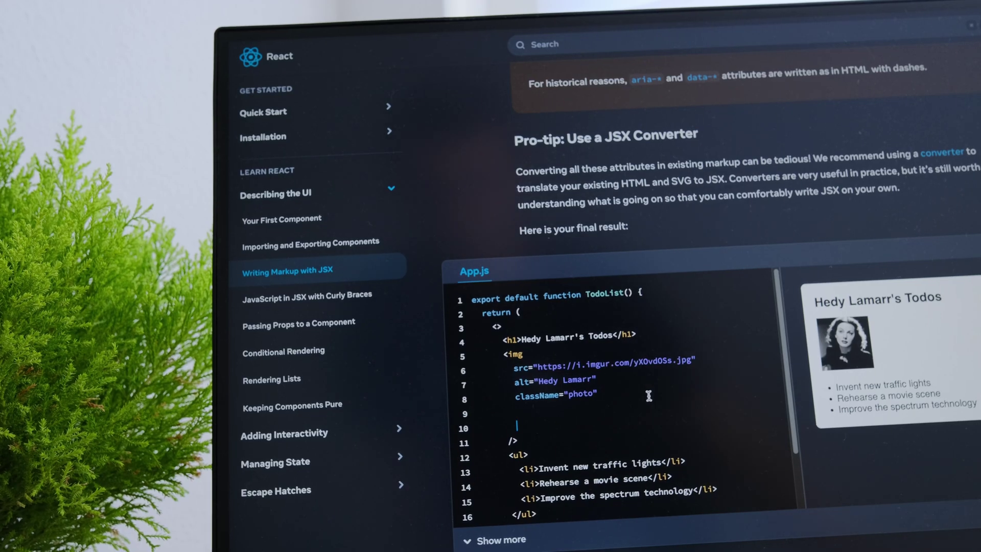
Step: Skim Passing Props, Conditional Rendering, Rendering Lists and Keeping Components Pure, ending on JavaScript in JSX with Curly Braces
{"action": "left_click", "coordinate": [331, 328]}
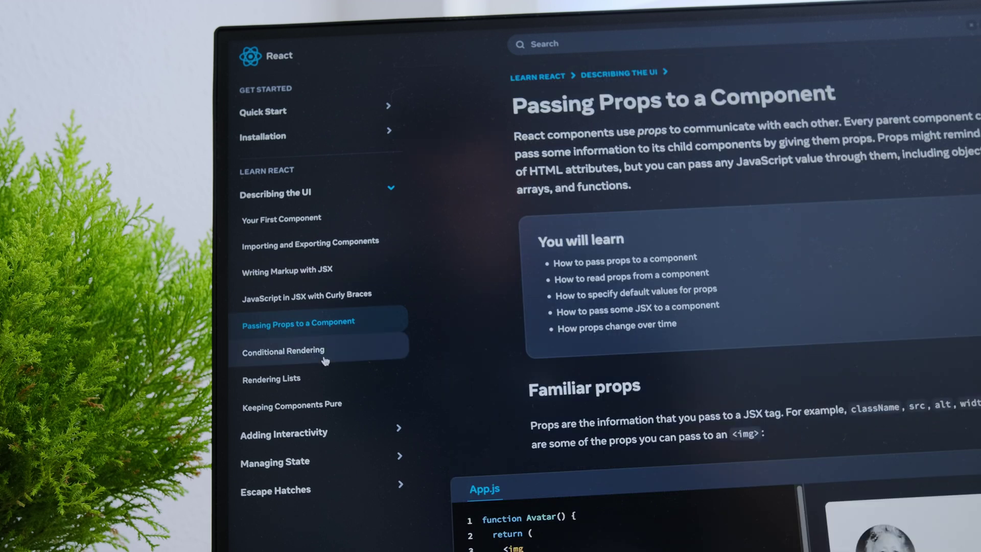
{"action": "left_click", "coordinate": [327, 359]}
{"action": "left_click", "coordinate": [315, 384]}
{"action": "scroll", "coordinate": [314, 386], "scroll_direction": "down", "scroll_amount": 3}
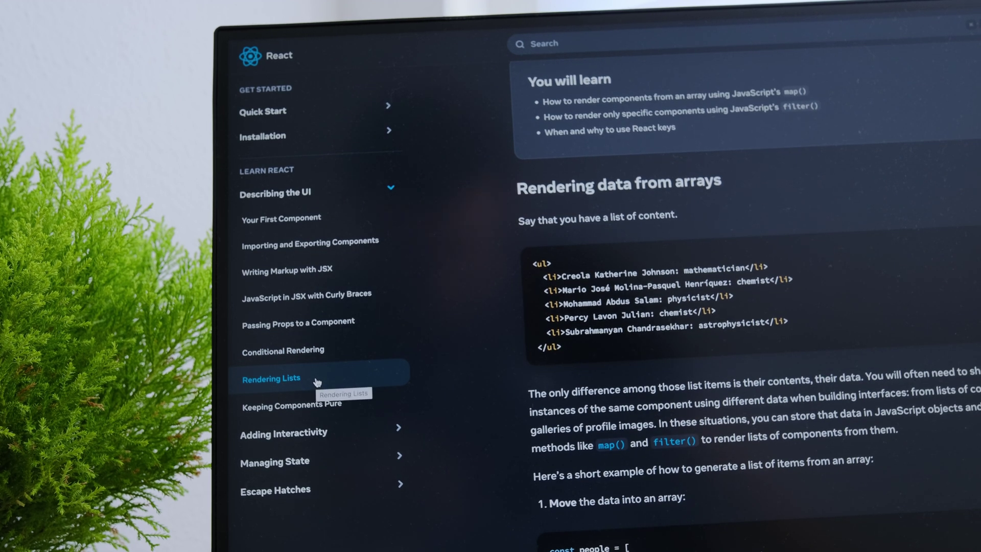
{"action": "scroll", "coordinate": [316, 383], "scroll_direction": "down", "scroll_amount": 1}
{"action": "scroll", "coordinate": [340, 390], "scroll_direction": "down", "scroll_amount": 5}
{"action": "scroll", "coordinate": [483, 392], "scroll_direction": "down", "scroll_amount": 5}
{"action": "scroll", "coordinate": [483, 391], "scroll_direction": "down", "scroll_amount": 5}
{"action": "scroll", "coordinate": [483, 391], "scroll_direction": "down", "scroll_amount": 3}
{"action": "left_click", "coordinate": [318, 405]}
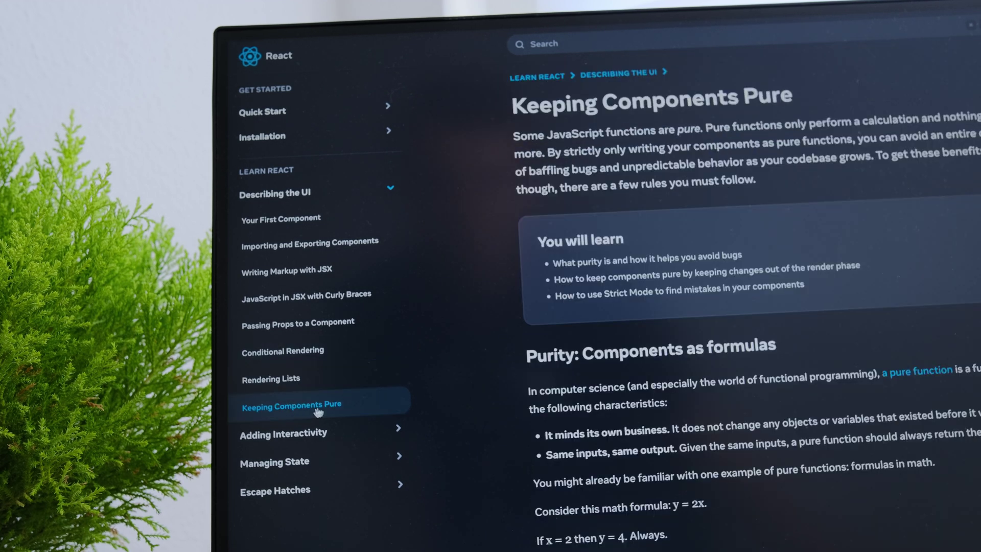
{"action": "scroll", "coordinate": [486, 378], "scroll_direction": "down", "scroll_amount": 5}
{"action": "scroll", "coordinate": [485, 379], "scroll_direction": "down", "scroll_amount": 3}
{"action": "scroll", "coordinate": [485, 378], "scroll_direction": "down", "scroll_amount": 4}
{"action": "scroll", "coordinate": [485, 379], "scroll_direction": "down", "scroll_amount": 3}
{"action": "scroll", "coordinate": [485, 379], "scroll_direction": "down", "scroll_amount": 4}
{"action": "scroll", "coordinate": [485, 378], "scroll_direction": "down", "scroll_amount": 2}
{"action": "scroll", "coordinate": [485, 378], "scroll_direction": "down", "scroll_amount": 5}
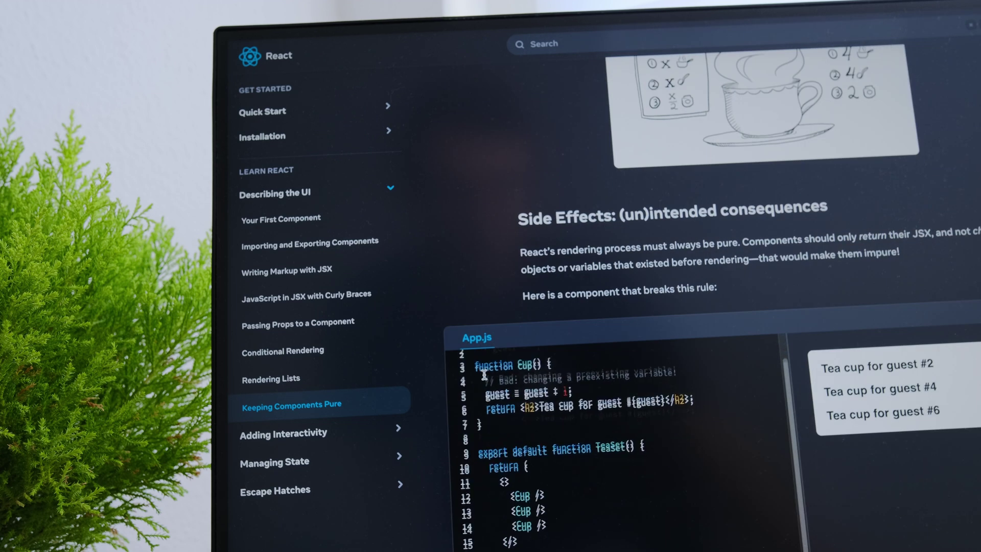
{"action": "left_click", "coordinate": [306, 296]}
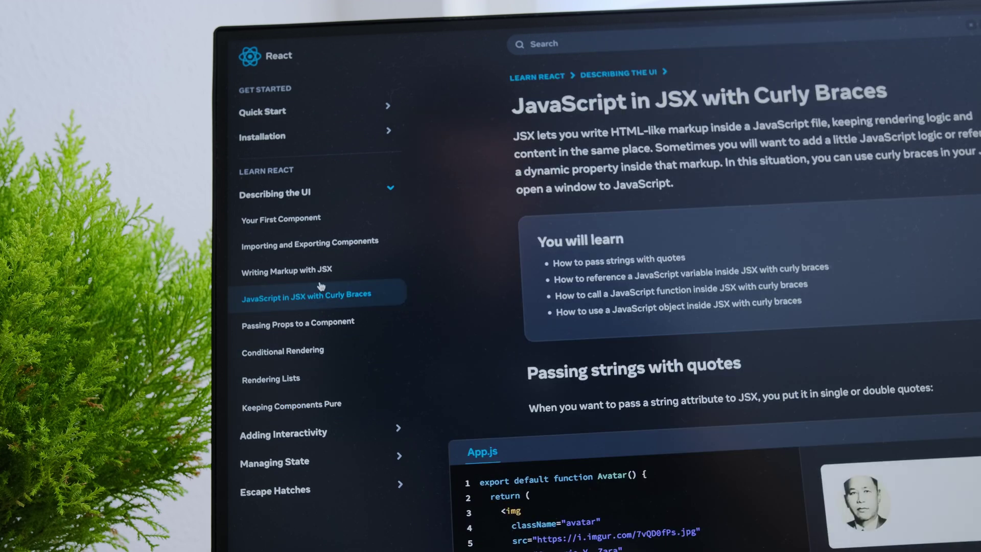